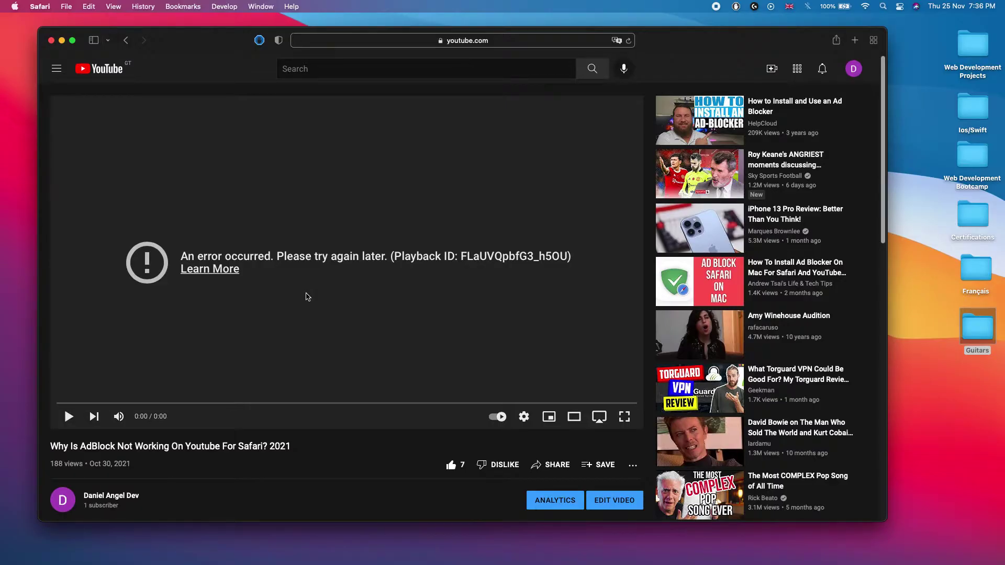
scroll(308, 299, down, 5)
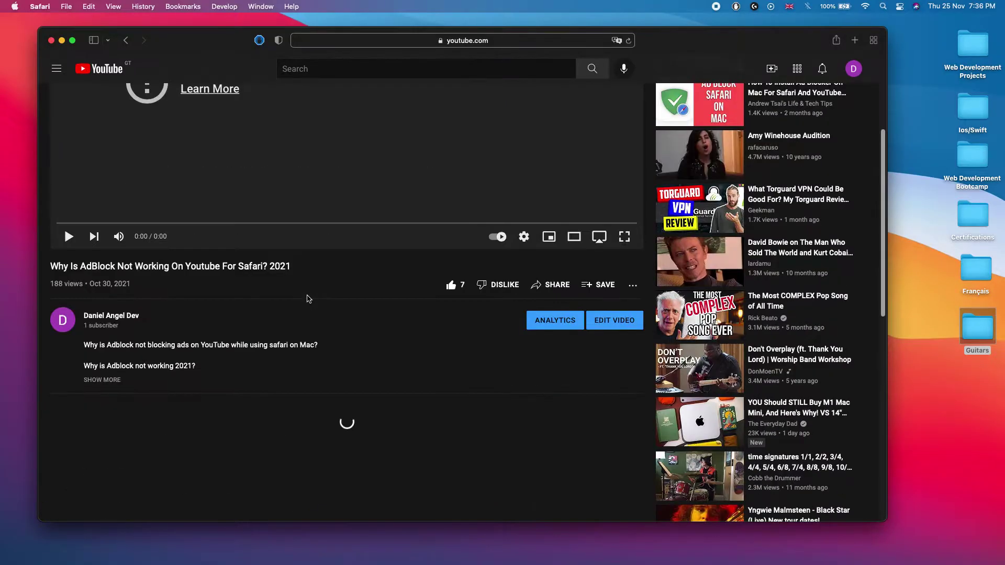
scroll(310, 297, up, 5)
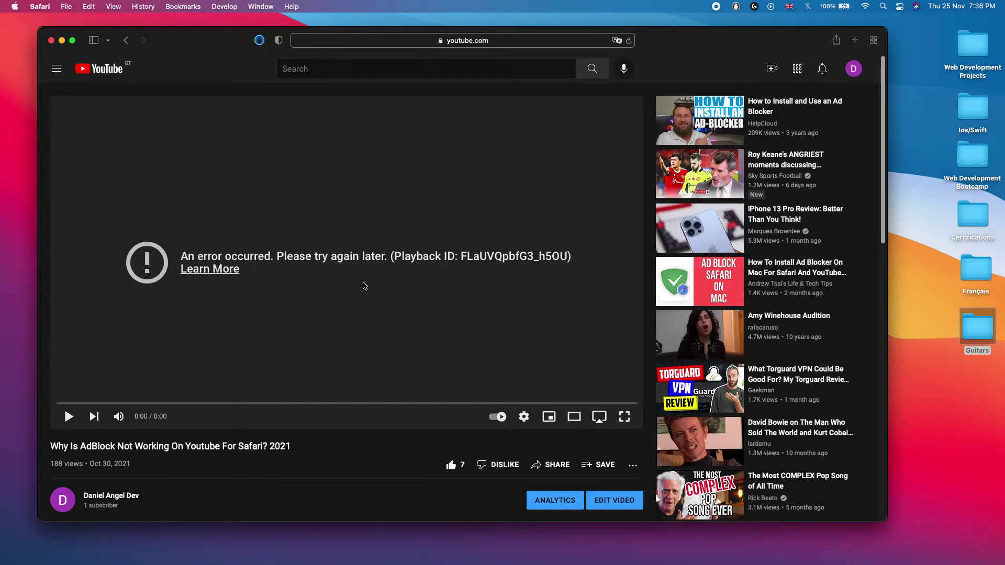
Nudge the Safari window and check the ad blocker options, leaving them unchanged.
drag(203, 41, 220, 52)
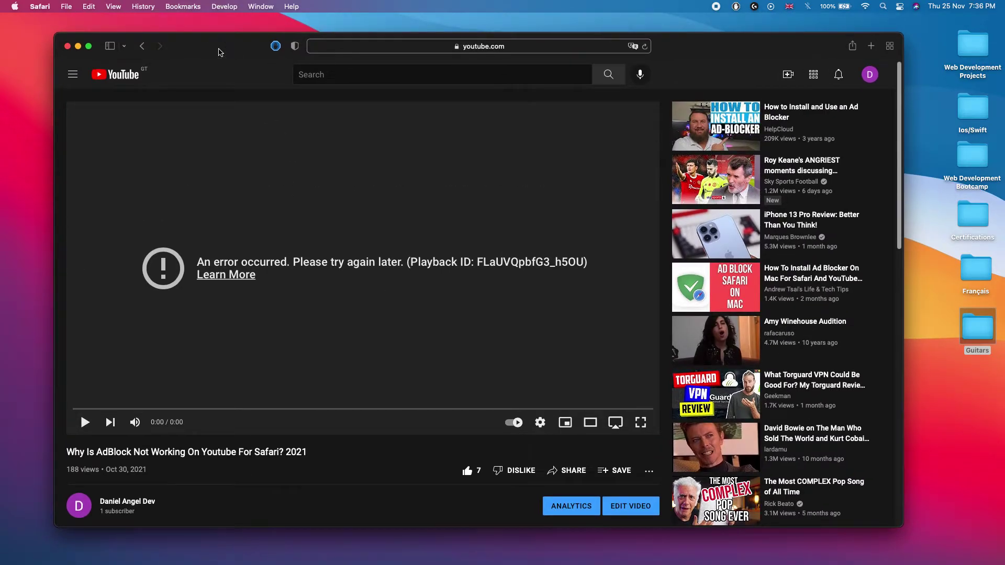
click(276, 47)
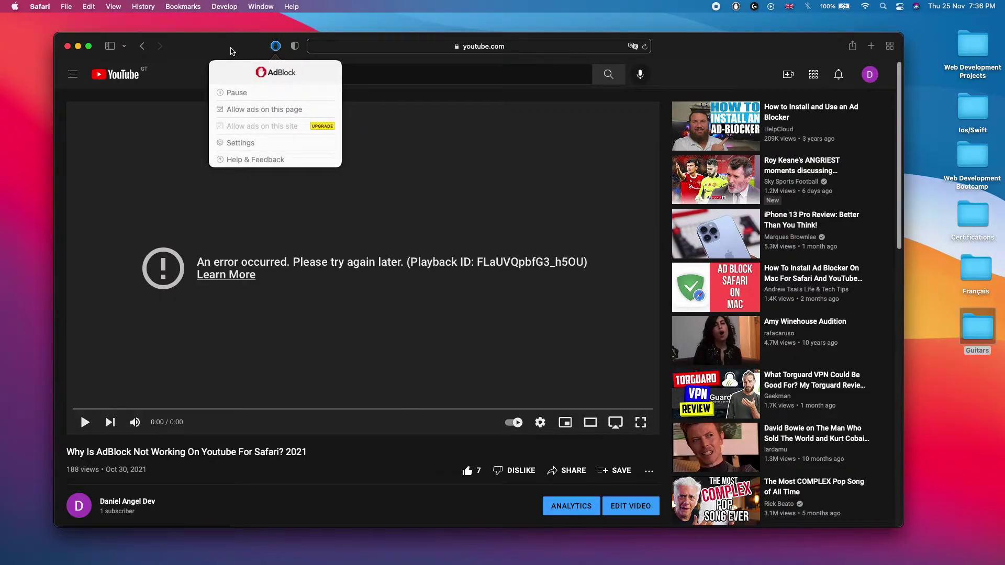
click(201, 50)
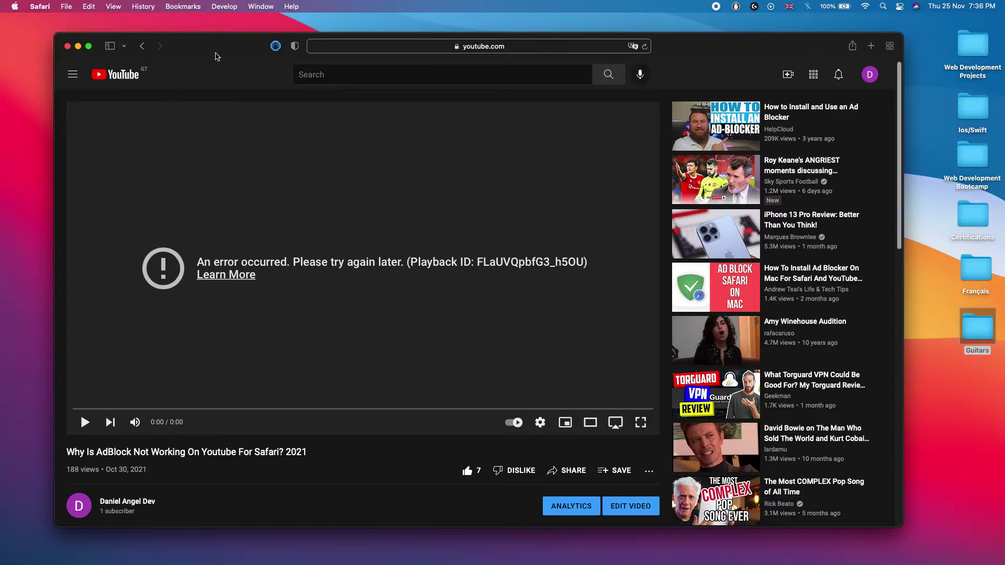
drag(222, 51, 239, 52)
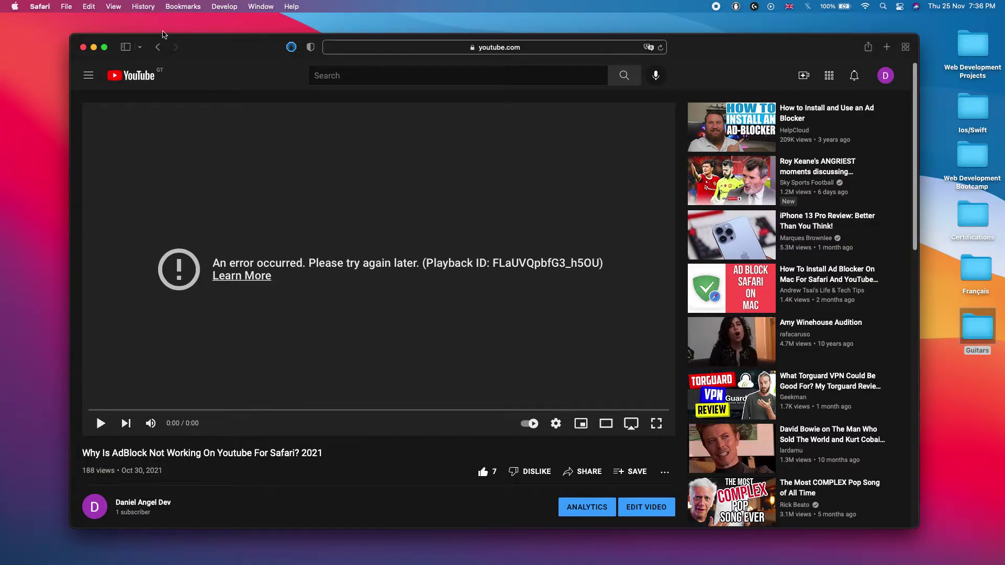
Clear all history from the History menu, then close the browser window.
click(144, 7)
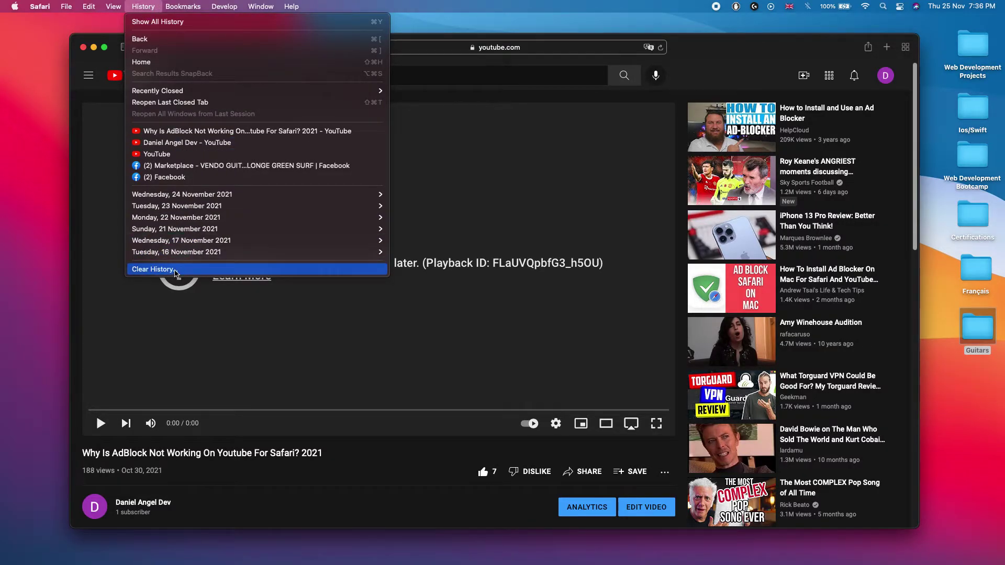
click(154, 270)
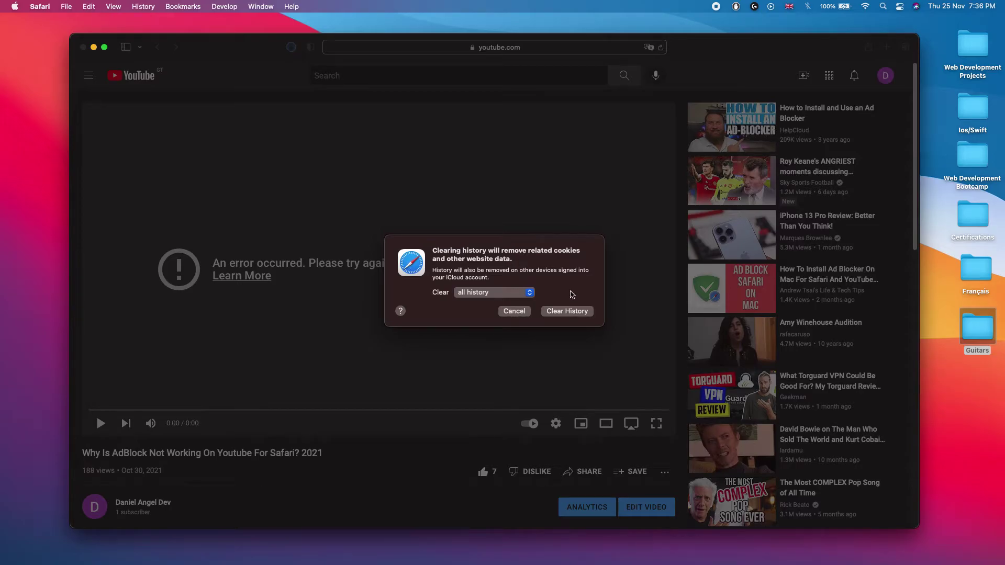
click(531, 294)
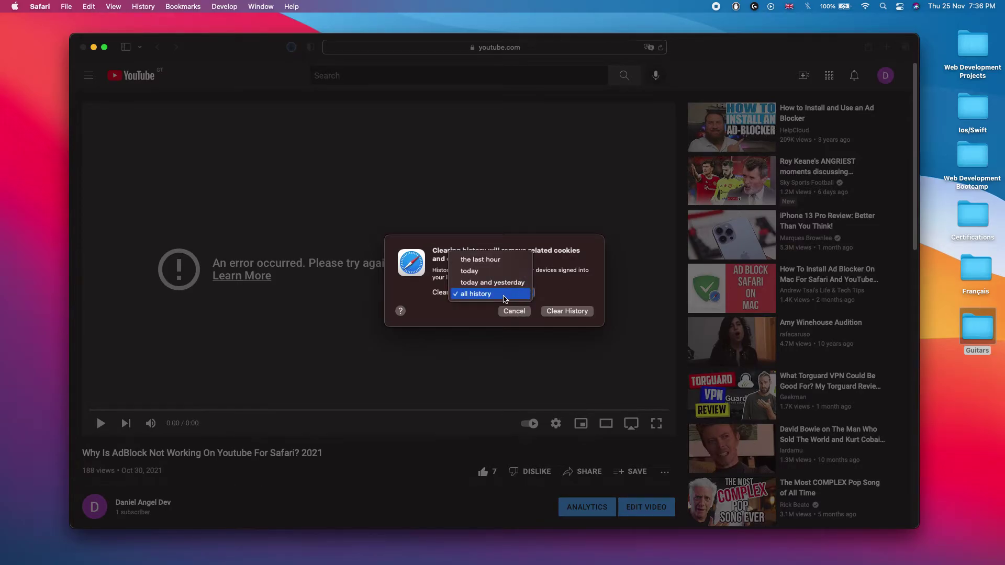
click(505, 295)
click(567, 311)
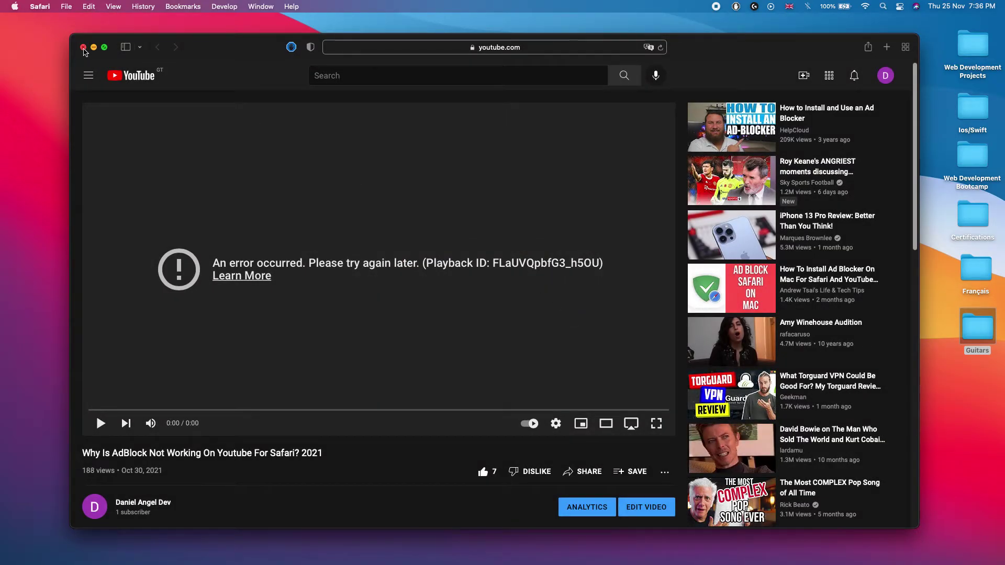
click(85, 48)
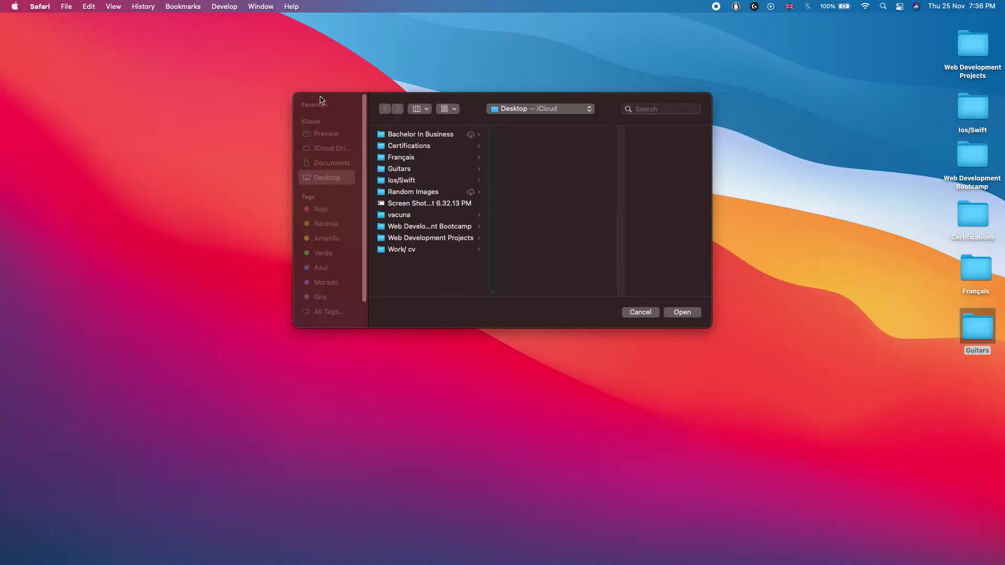
Cancel the leftover Open dialog, focus the desktop, and relaunch Safari via Spotlight.
click(646, 313)
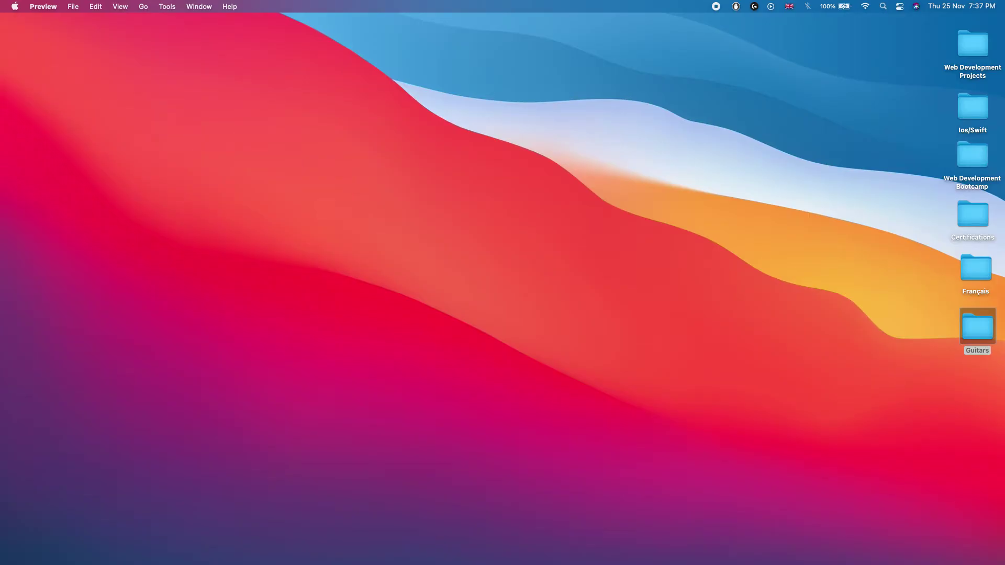
click(641, 189)
click(194, 292)
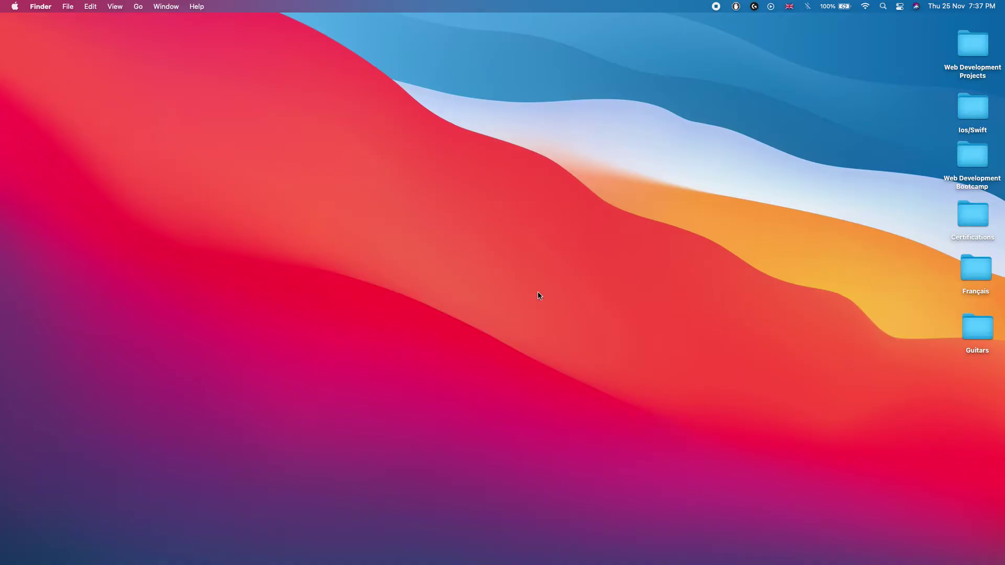
key(super+space)
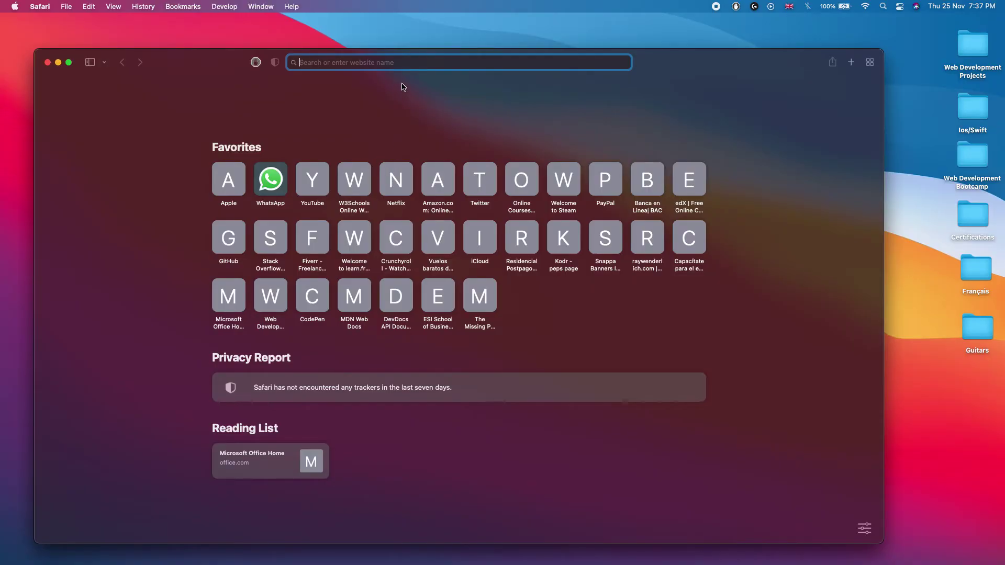
text(youtube.com)
Load youtube.com from the suggested address-bar entry.
key(Return)
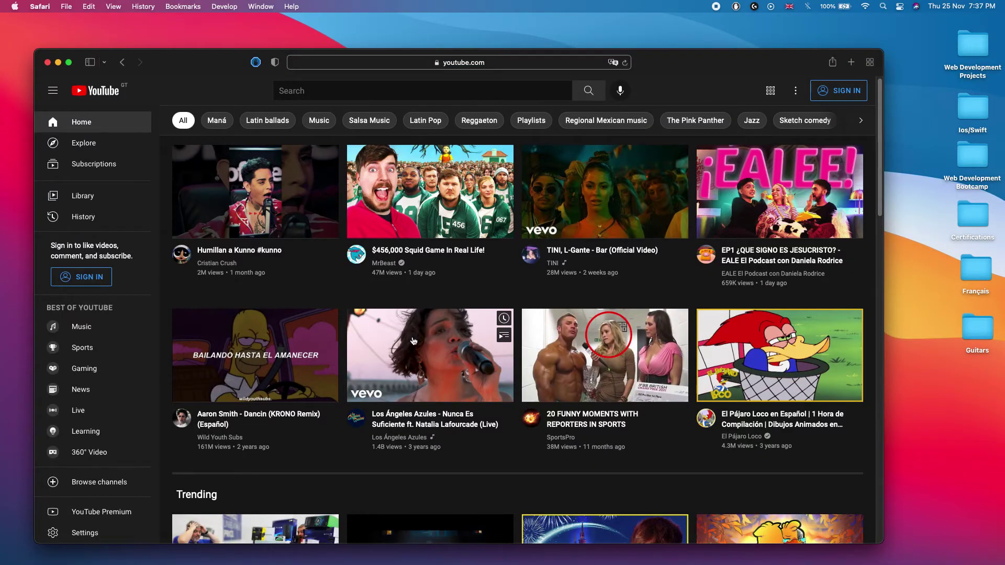
Play and pause the Los Ángeles Azules live video, then return to YouTube's home feed.
click(433, 346)
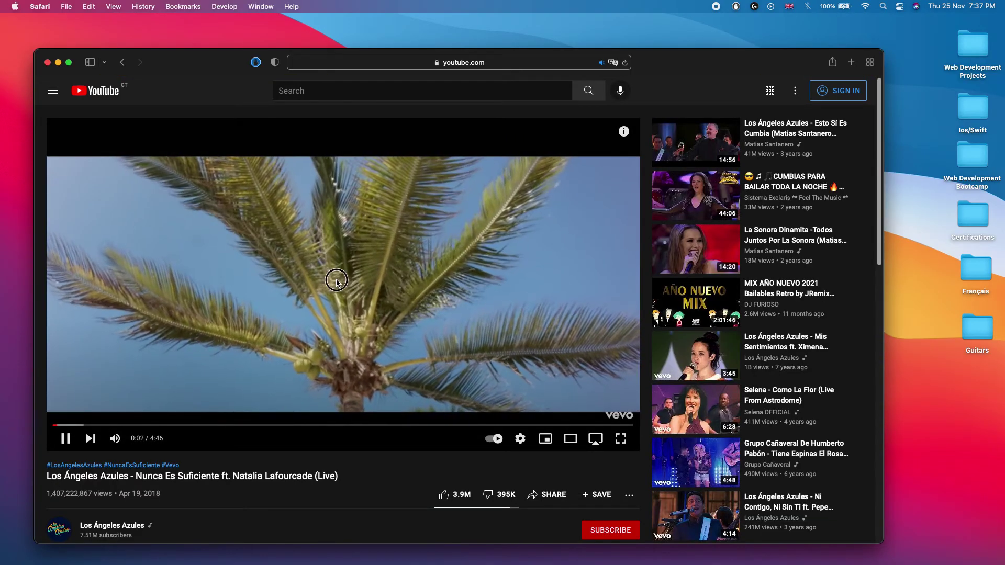
click(319, 229)
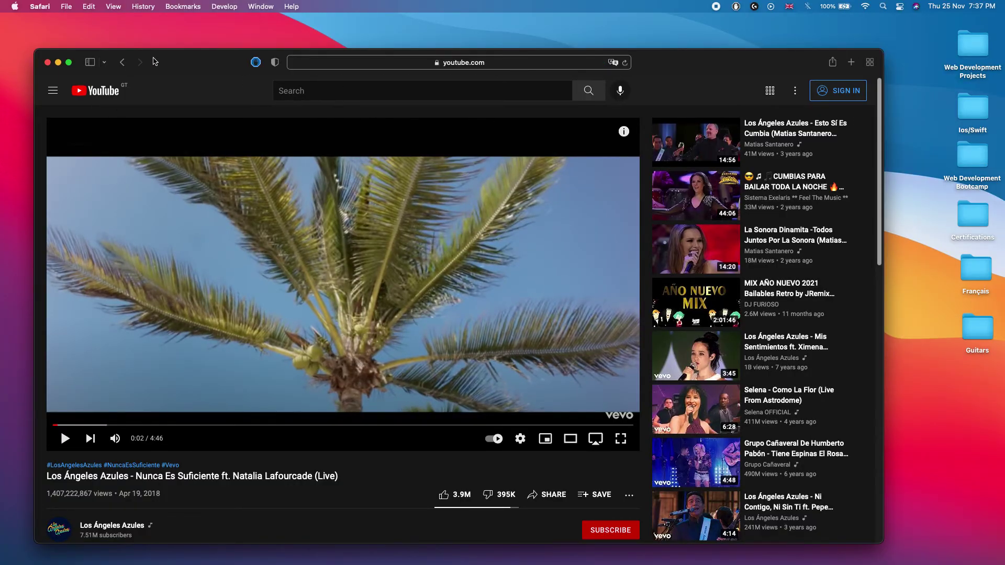
click(125, 63)
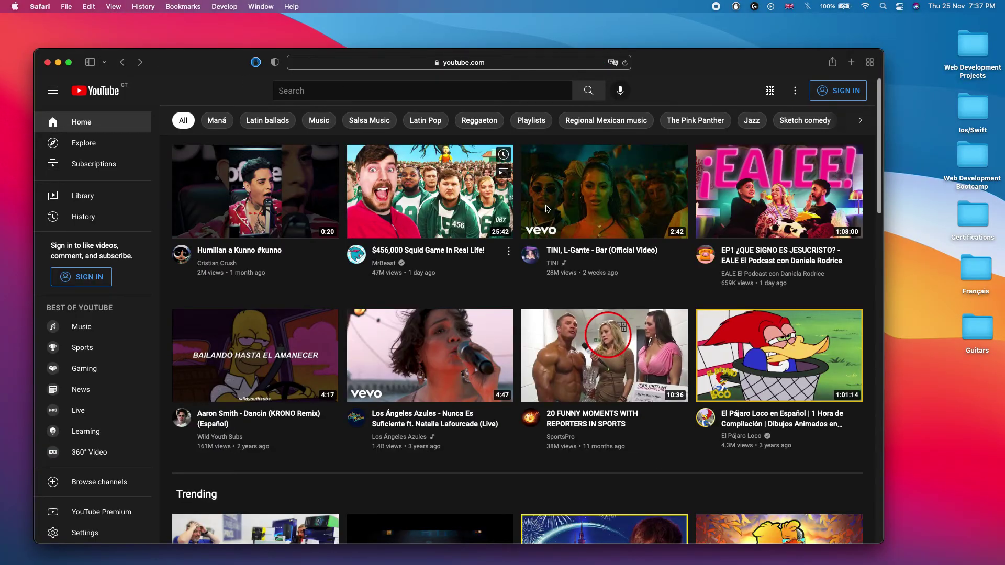
Play and pause the Squid Game video, declining YouTube Music, then check the History menu.
click(444, 200)
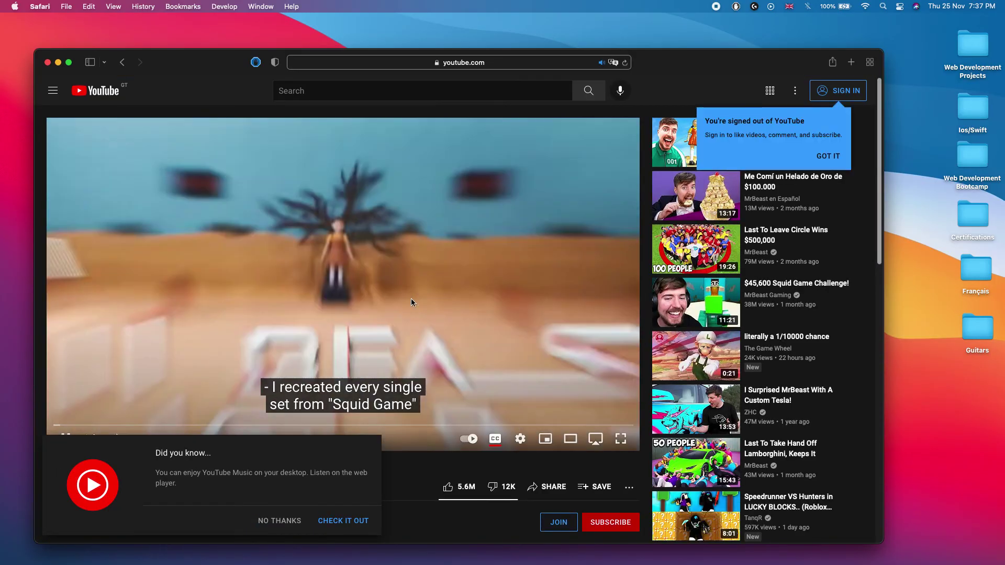
click(410, 298)
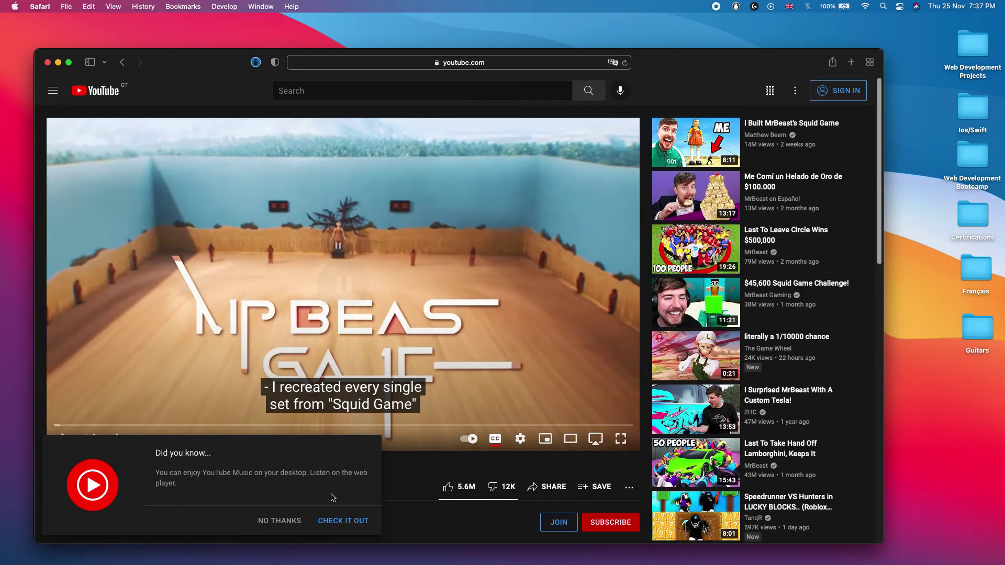
click(291, 522)
scroll(296, 524, down, 5)
scroll(296, 524, down, 3)
scroll(297, 524, up, 8)
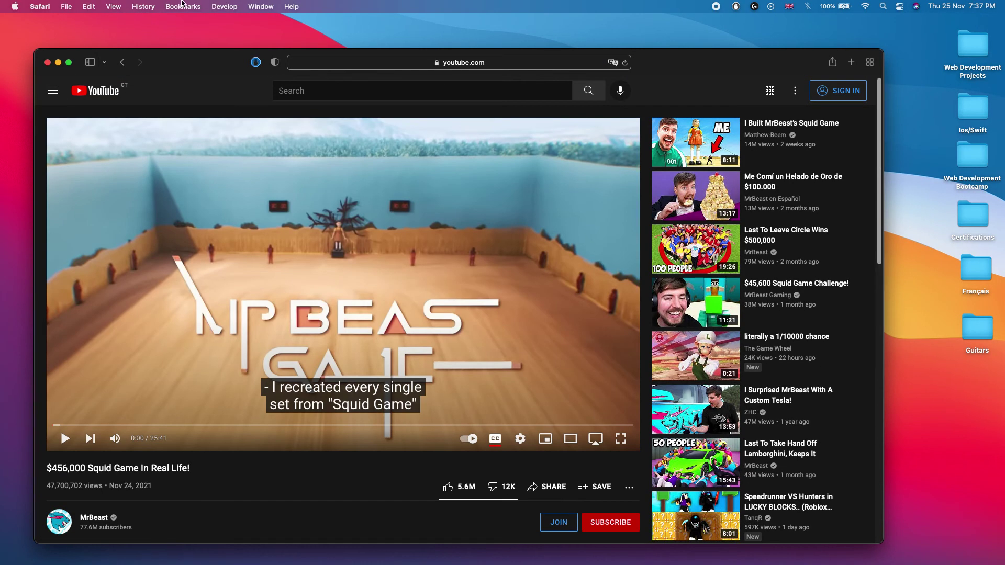
click(135, 8)
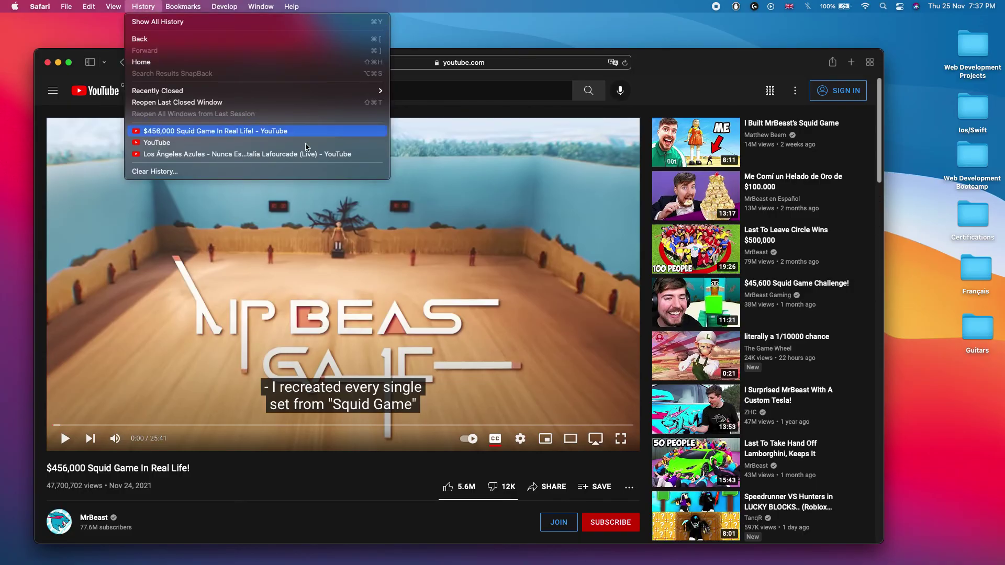
click(541, 208)
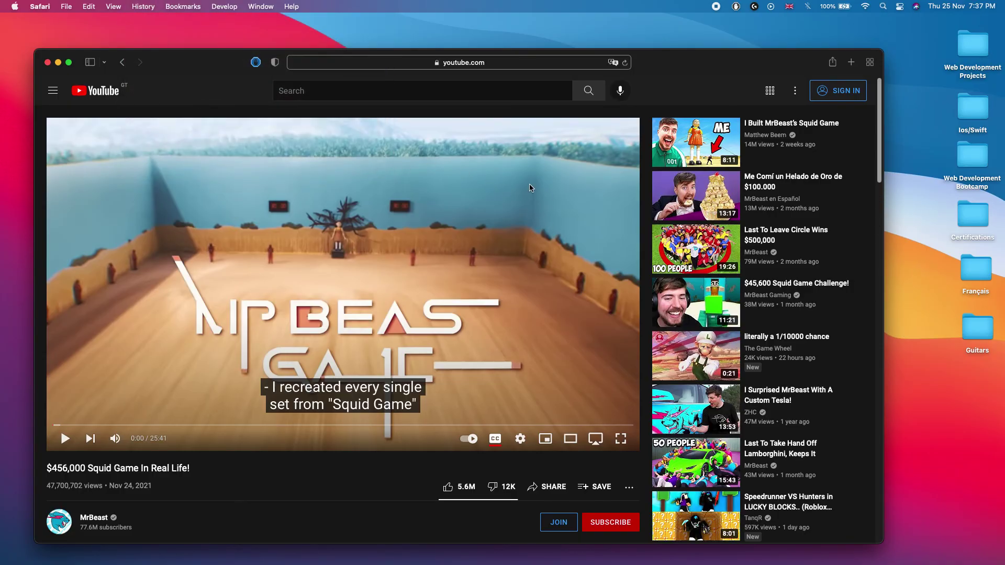